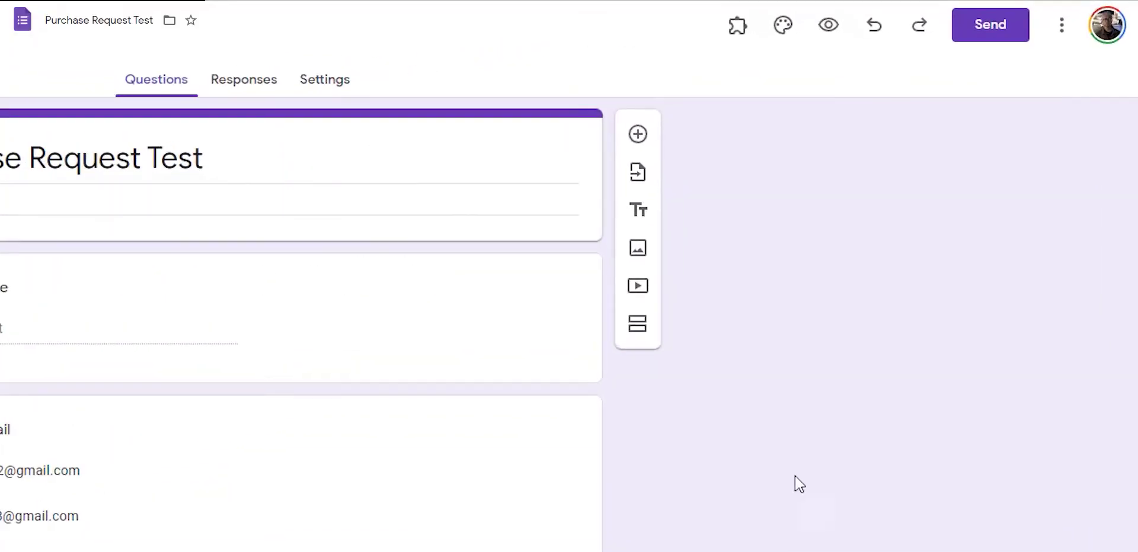
Launch PerformFlow from the add-ons menu and set it up with the form's own questions
left_click(738, 37)
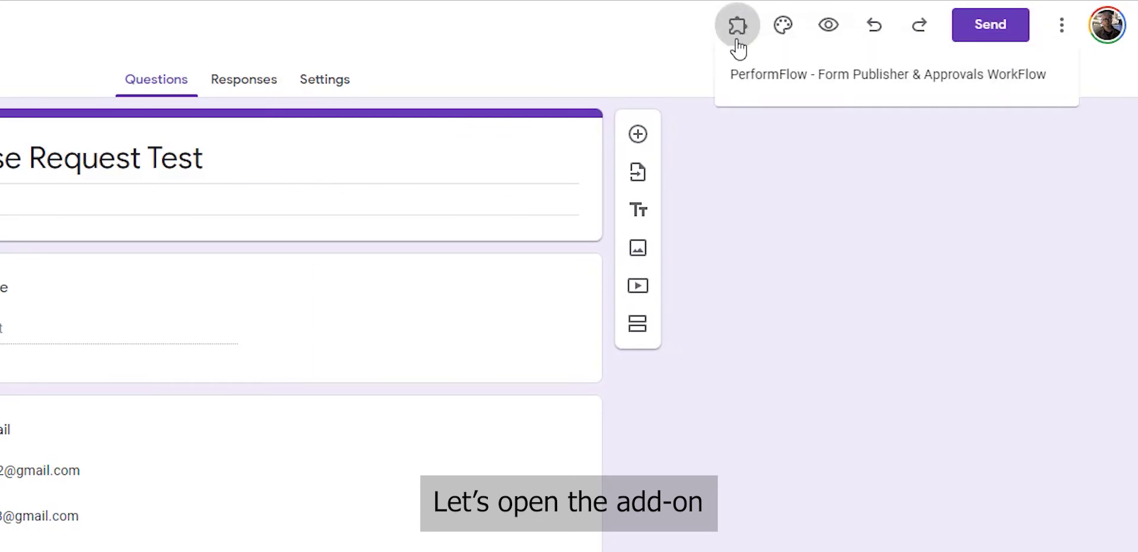
left_click(745, 86)
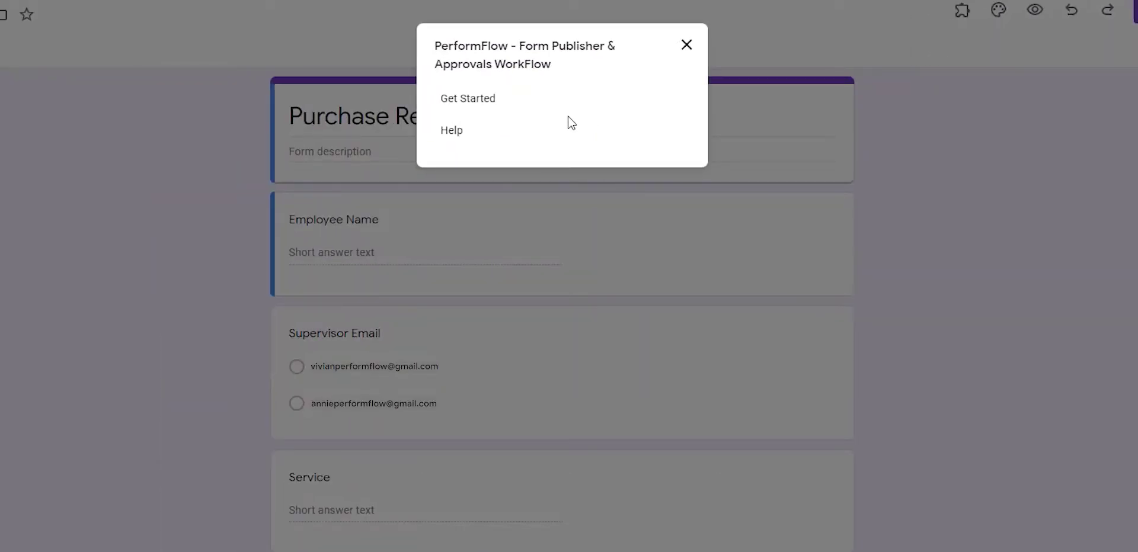
left_click(495, 102)
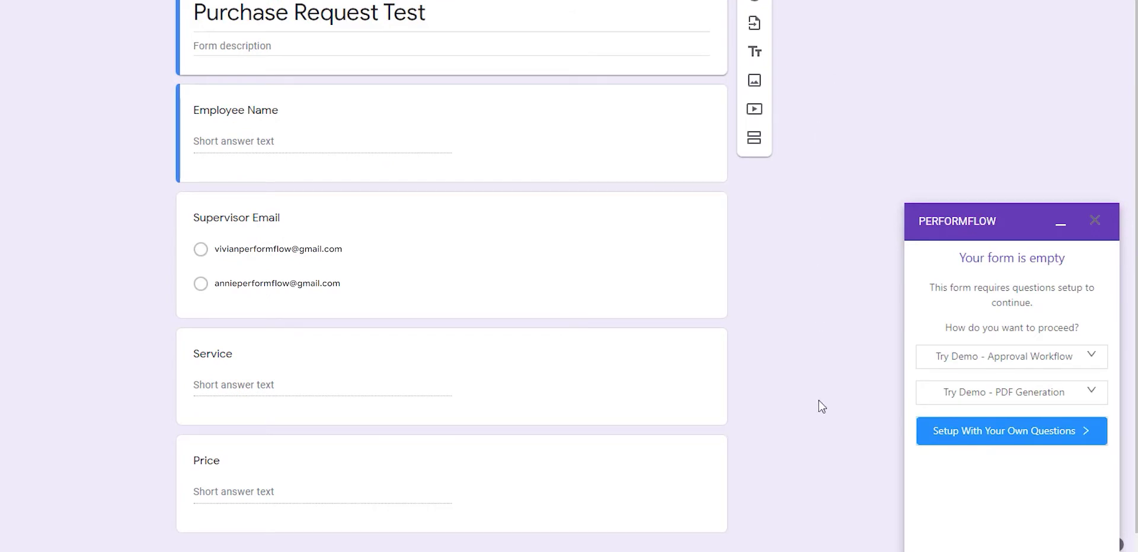
left_click(963, 443)
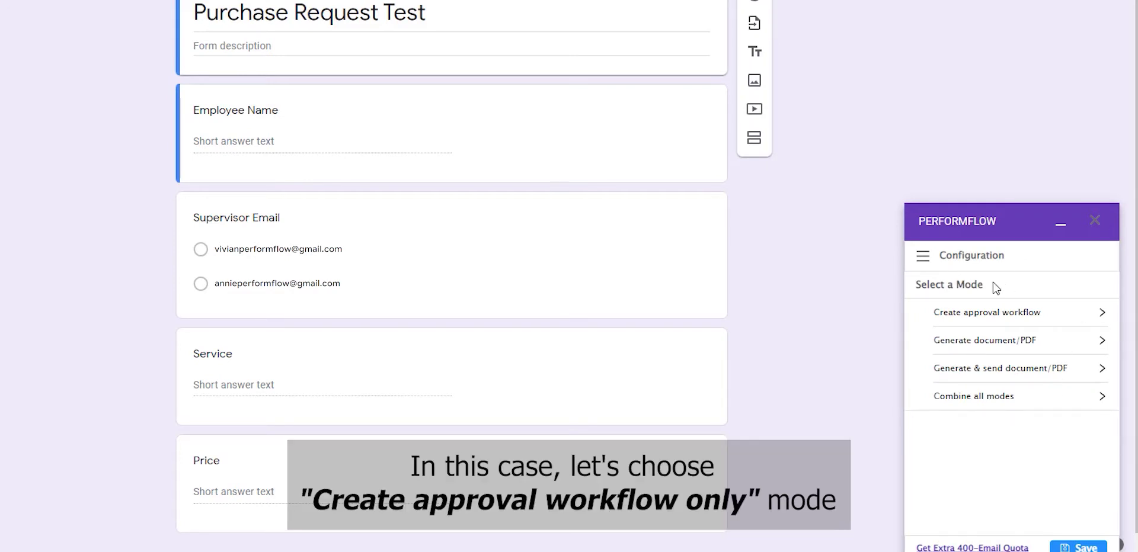
Choose PerformFlow's Create approval workflow mode and bring up the empty Recipients section
left_click(985, 314)
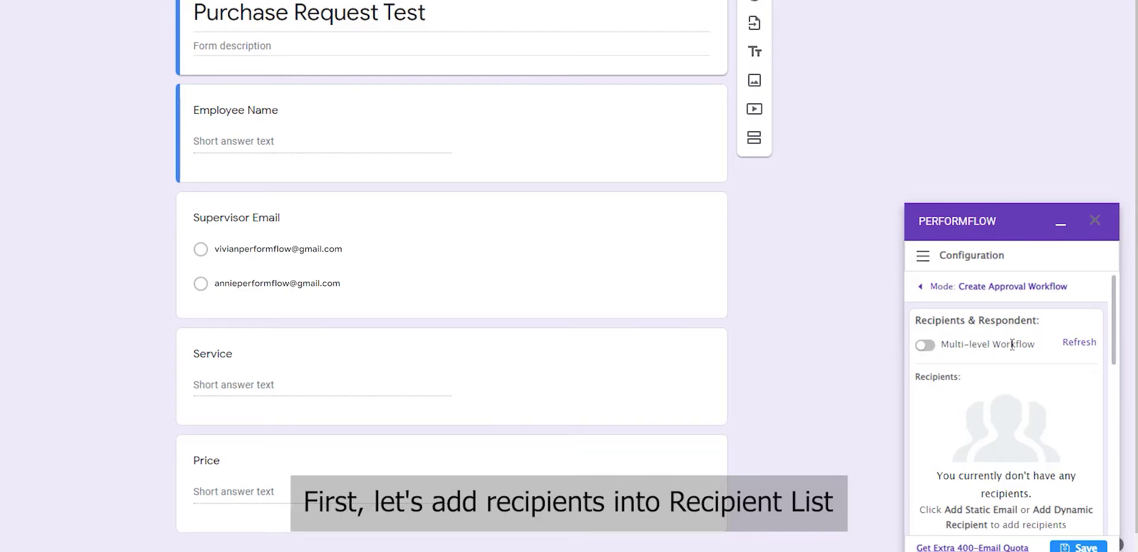
scroll(1011, 344, "down", 2)
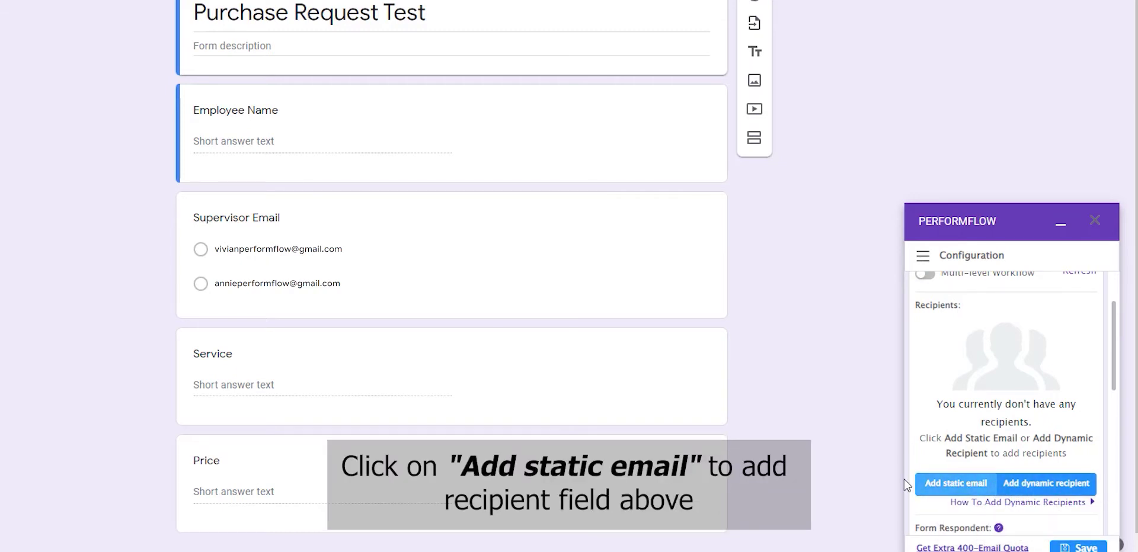
Add the approver's e-mail address as a static recipient, then add a dynamic recipient row
left_click(949, 484)
left_click(972, 334)
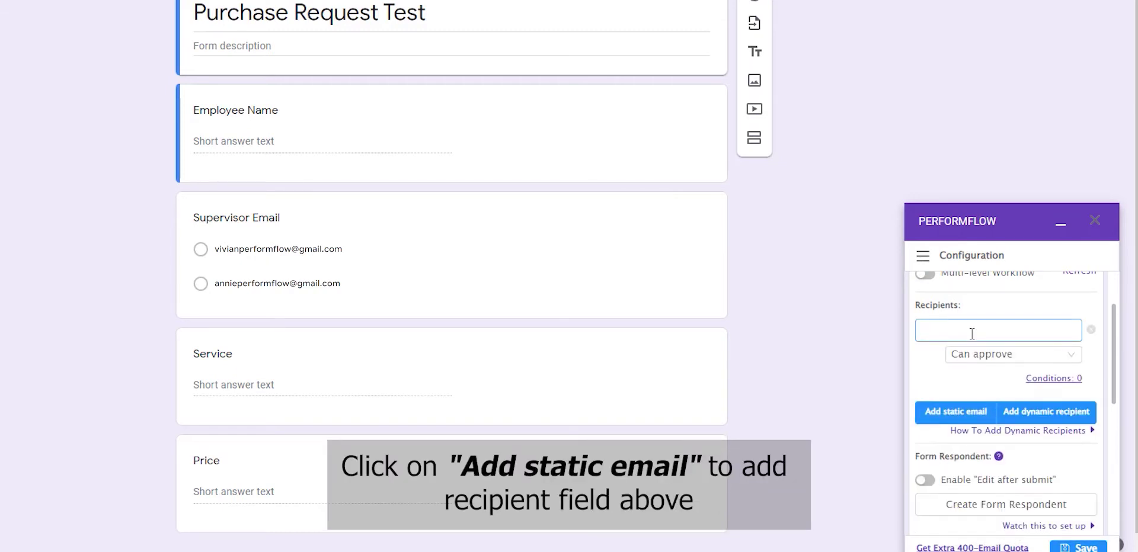
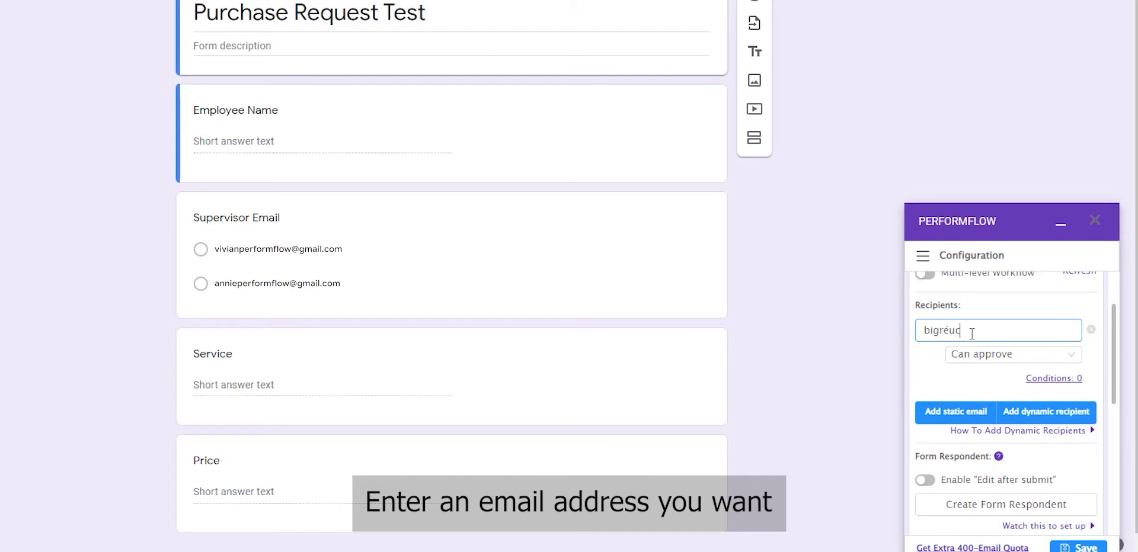
left_click(929, 390)
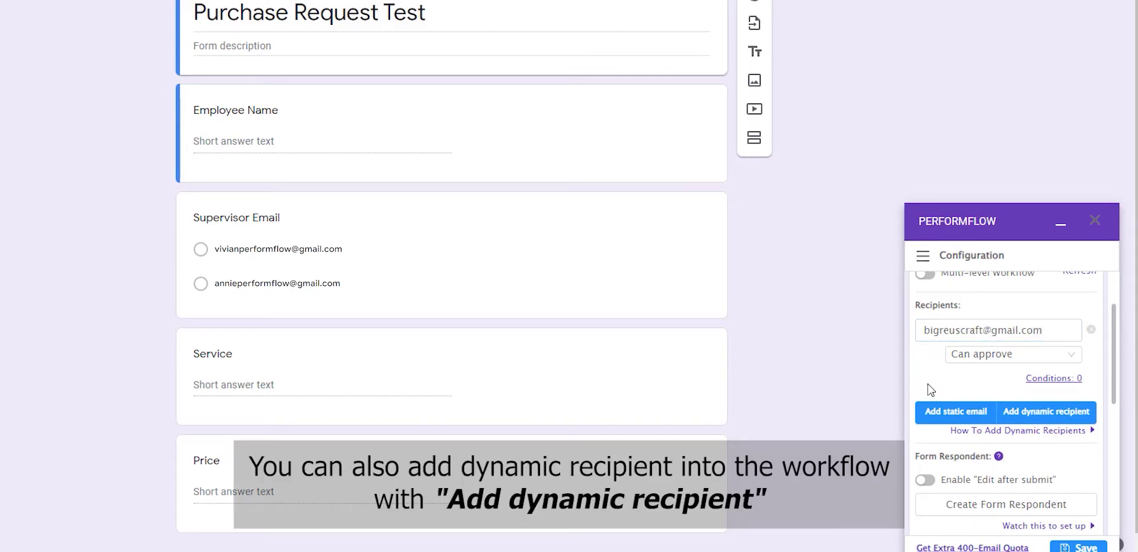
mouse_move(1022, 417)
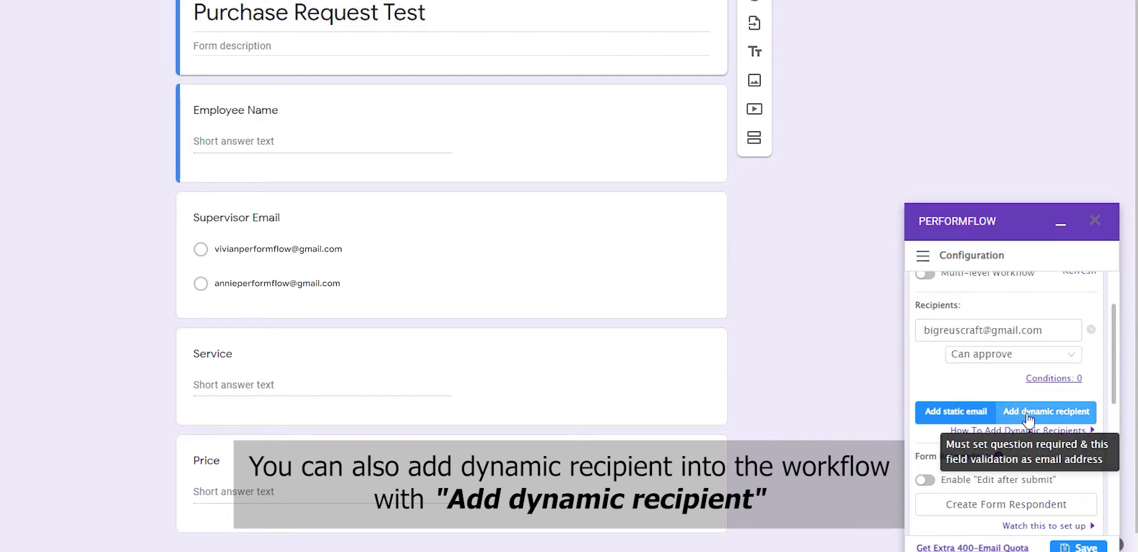
left_click(1028, 418)
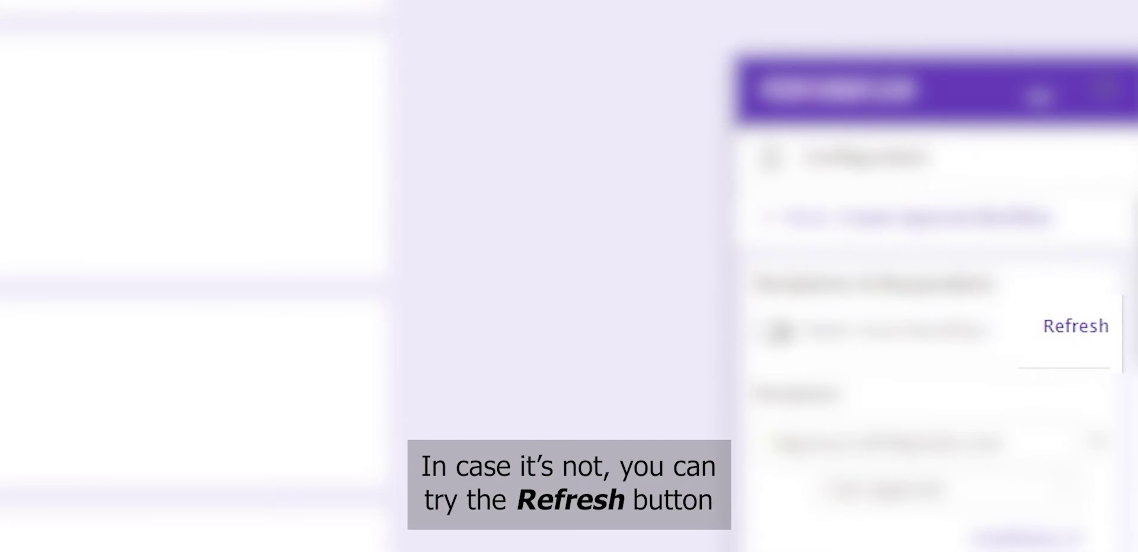
Set the dynamic recipient to the Supervisor Email field with the role Get notified only
left_click(1066, 481)
left_click(970, 409)
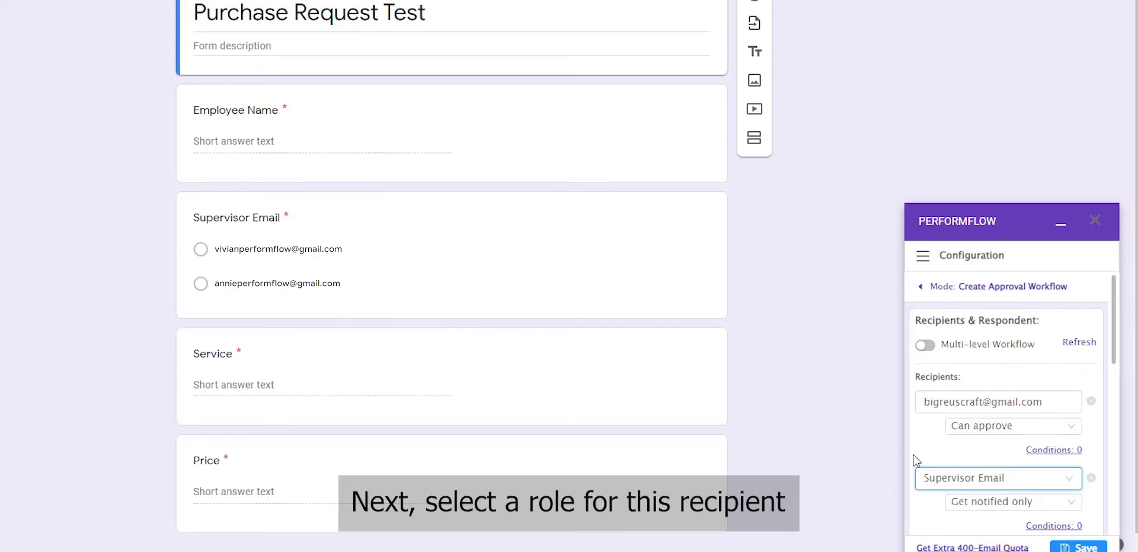
left_click(968, 505)
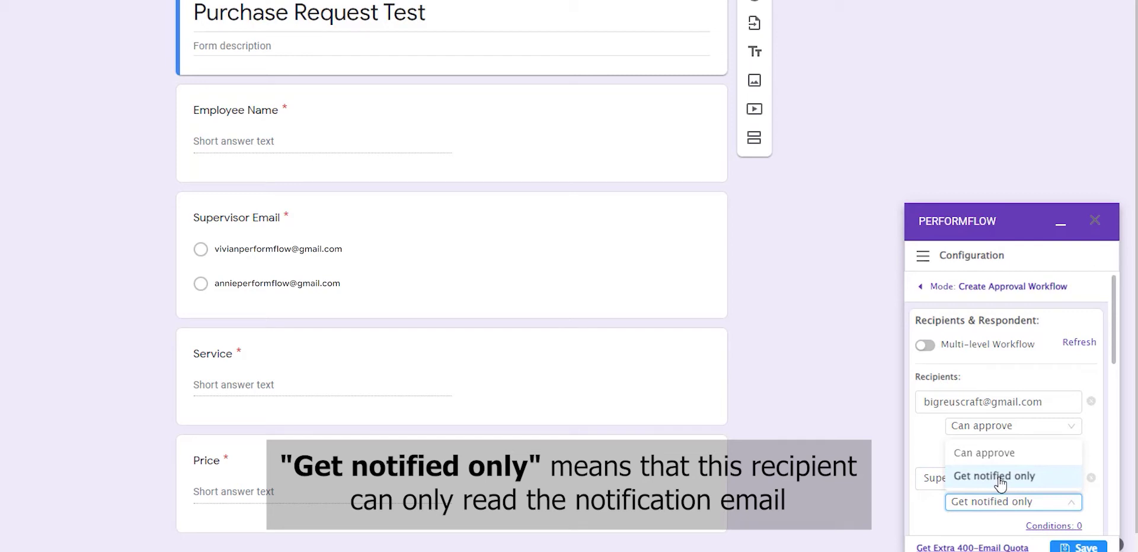
left_click(995, 478)
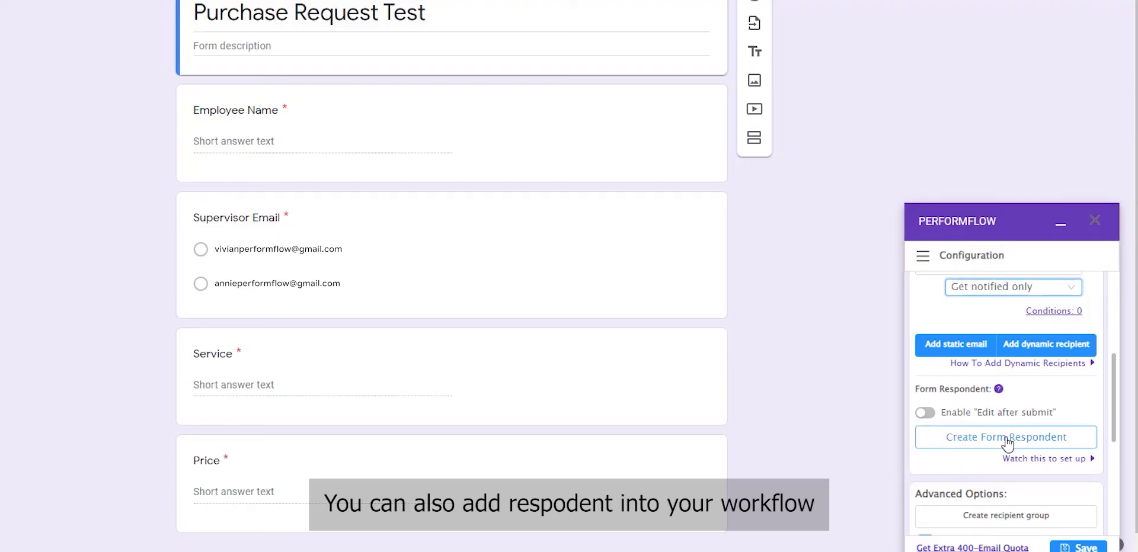
Create a form respondent question and retitle it 'Employee's Email Address'
left_click(1005, 441)
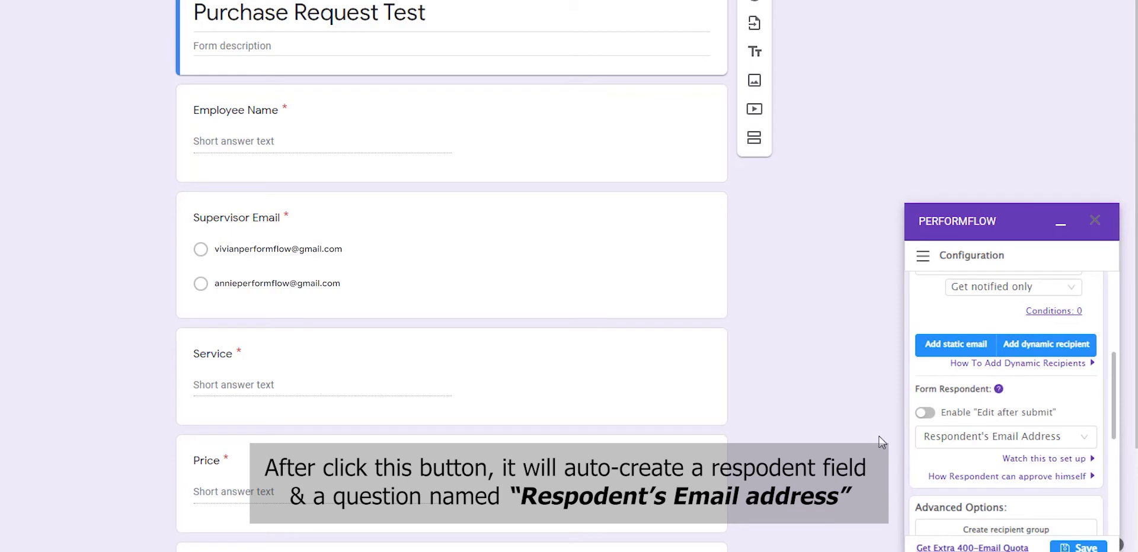
left_click_drag(452, 432, 452, 149)
left_click(254, 175)
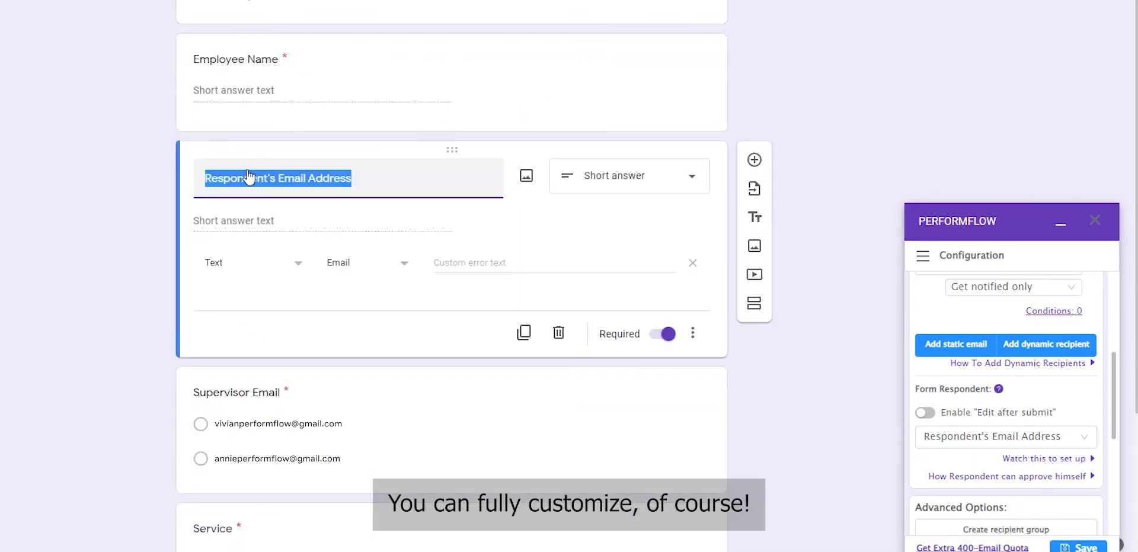
left_click(238, 177)
left_click_drag(267, 178, 143, 181)
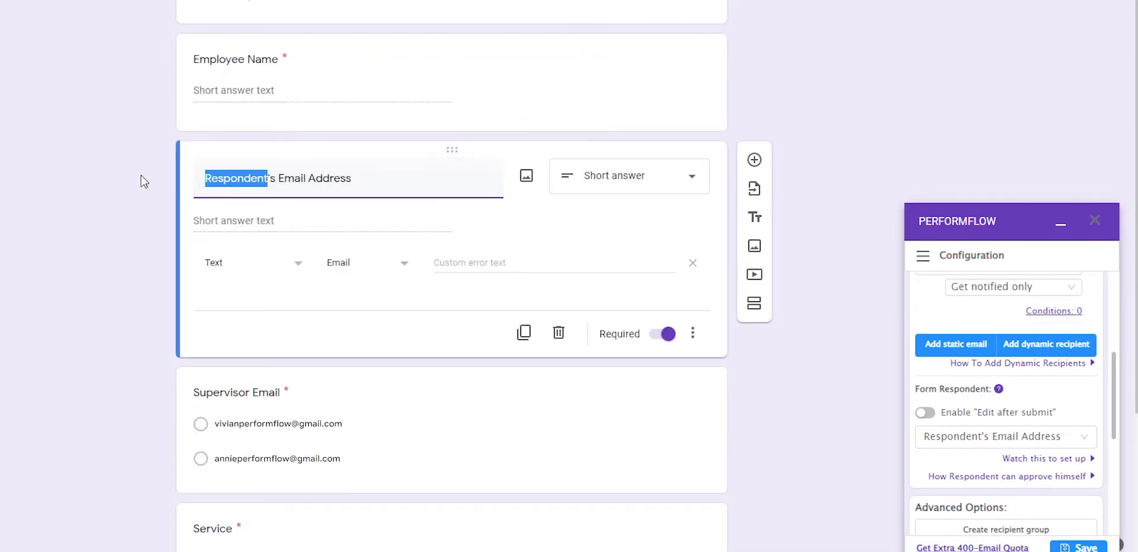
type("Employ")
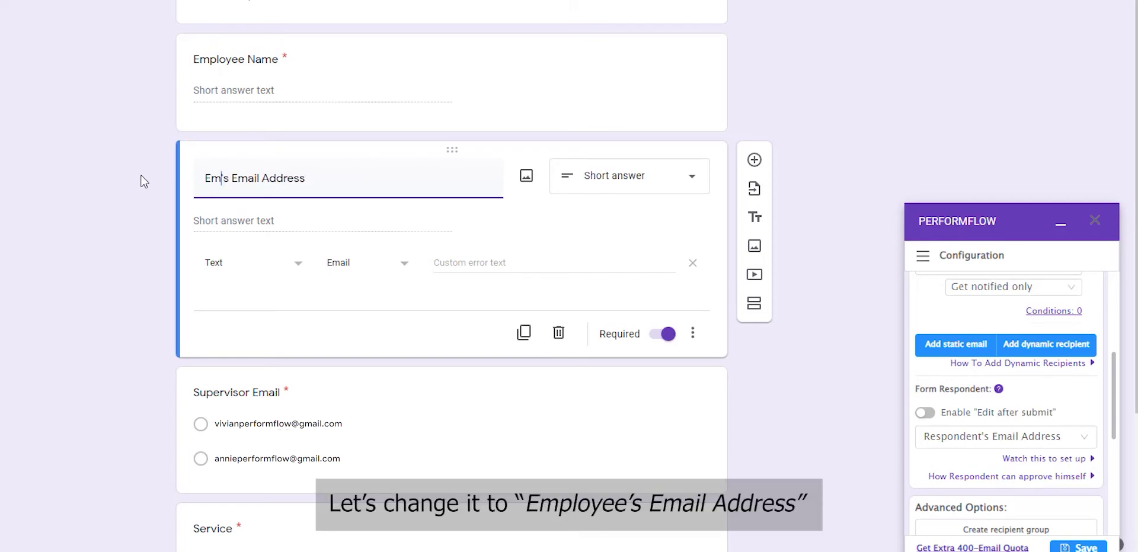
type("ee")
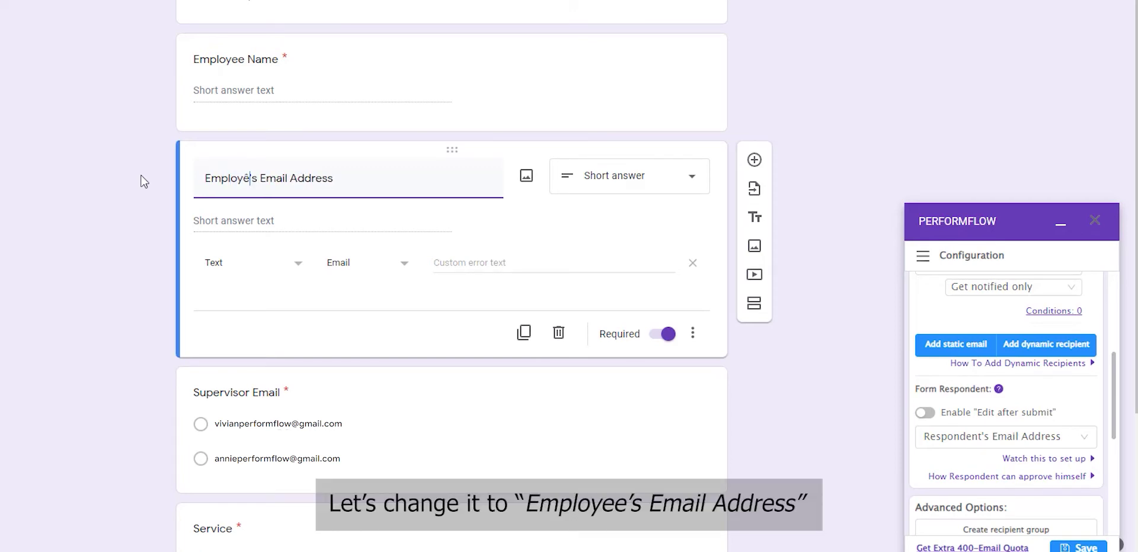
left_click(806, 236)
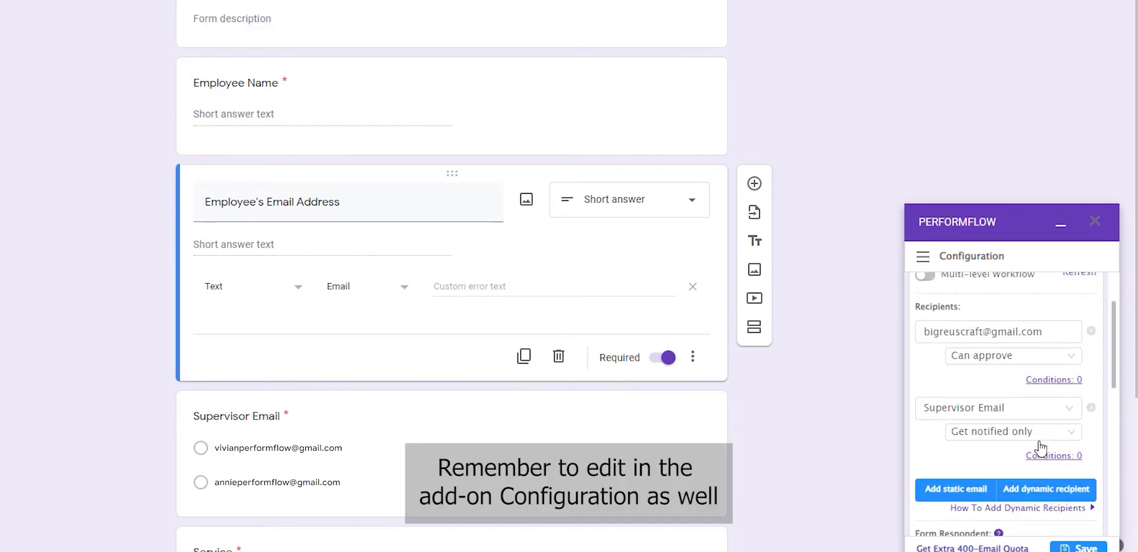
Set Employee's Email Address as PerformFlow's form respondent field
scroll(1002, 441, "down", 4)
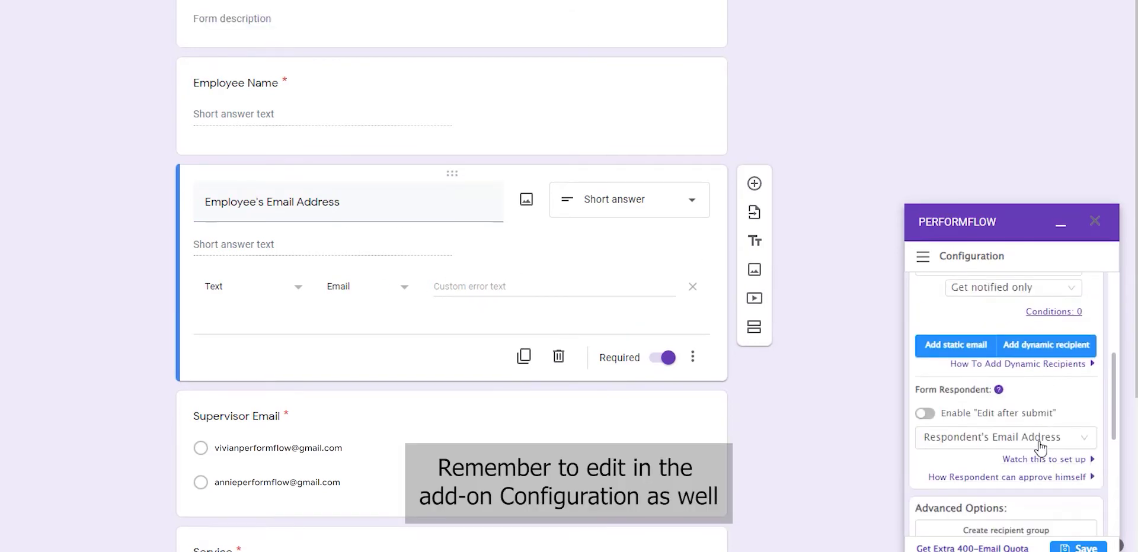
left_click(1041, 438)
left_click(1000, 320)
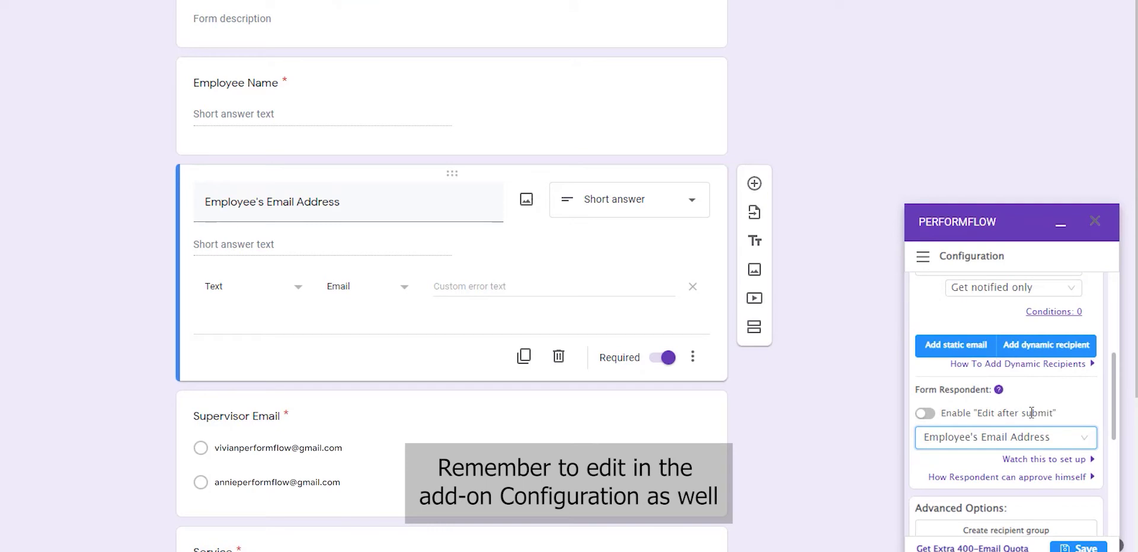
Set the PerformFlow timezone to Asia/Ho_Chi_Minh
scroll(1032, 413, "up", 2)
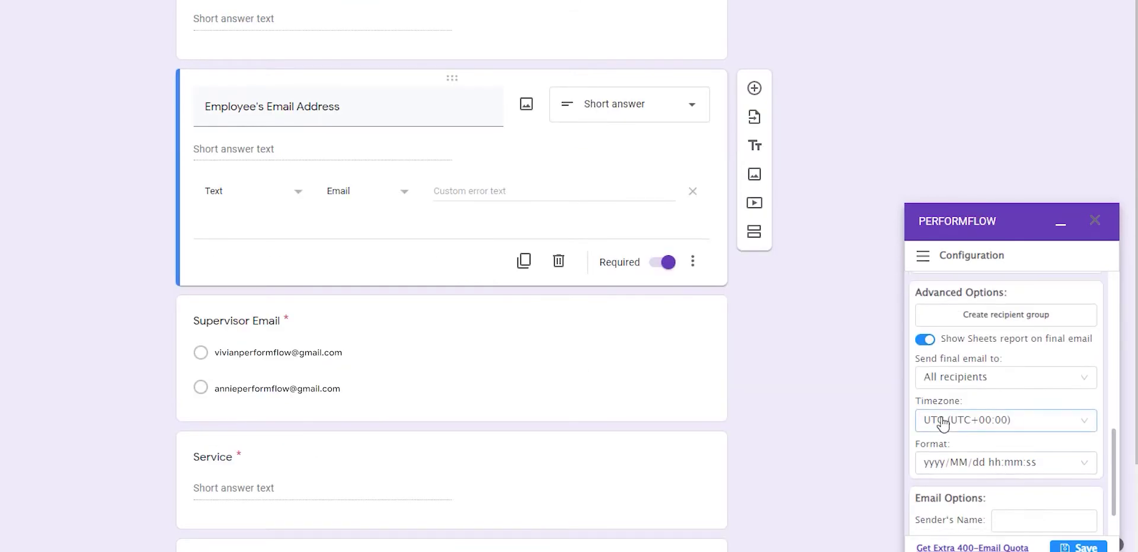
left_click(978, 423)
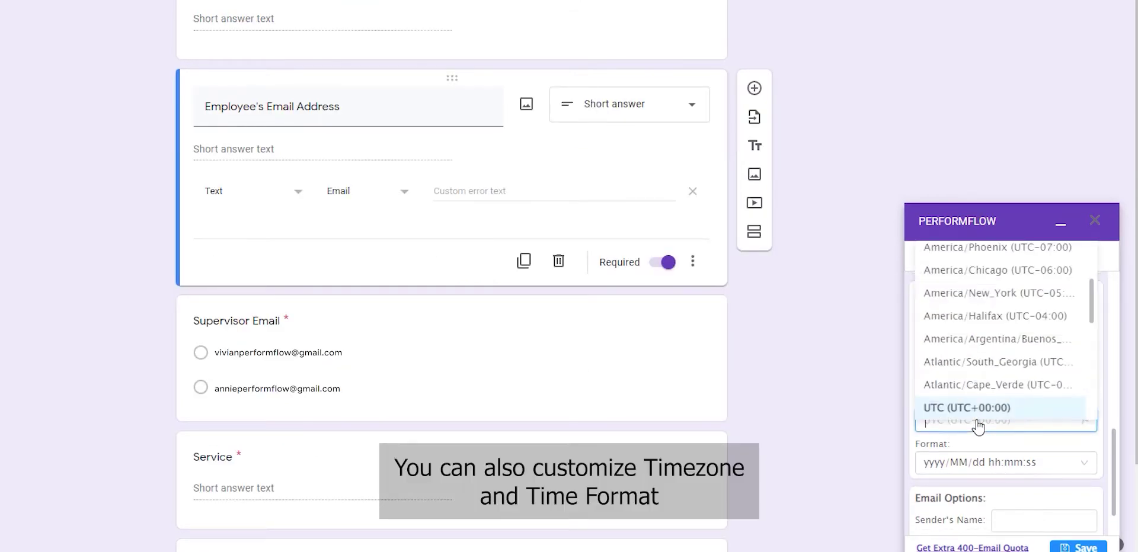
scroll(984, 346, "down", 1)
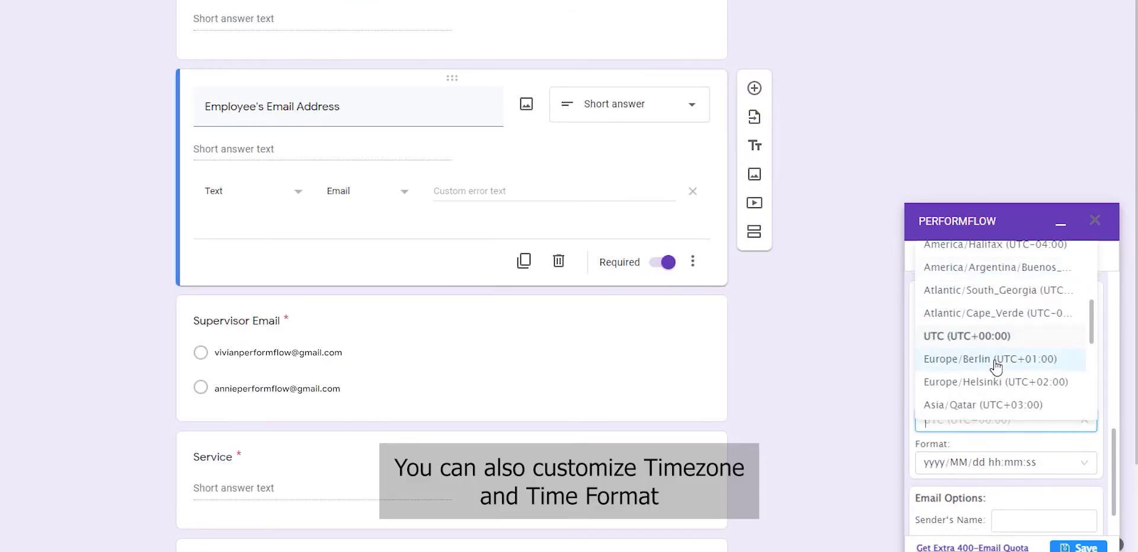
scroll(993, 406, "down", 1)
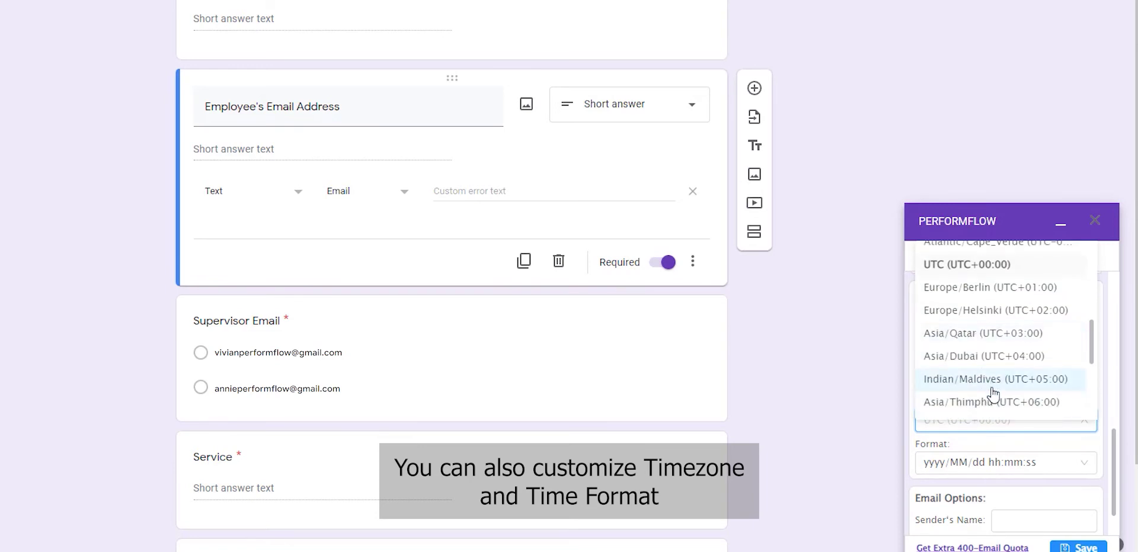
scroll(994, 394, "down", 1)
left_click(1017, 359)
Enter 'Purchase Request' as the email sender's name and save the workflow configuration
scroll(1001, 424, "down", 1)
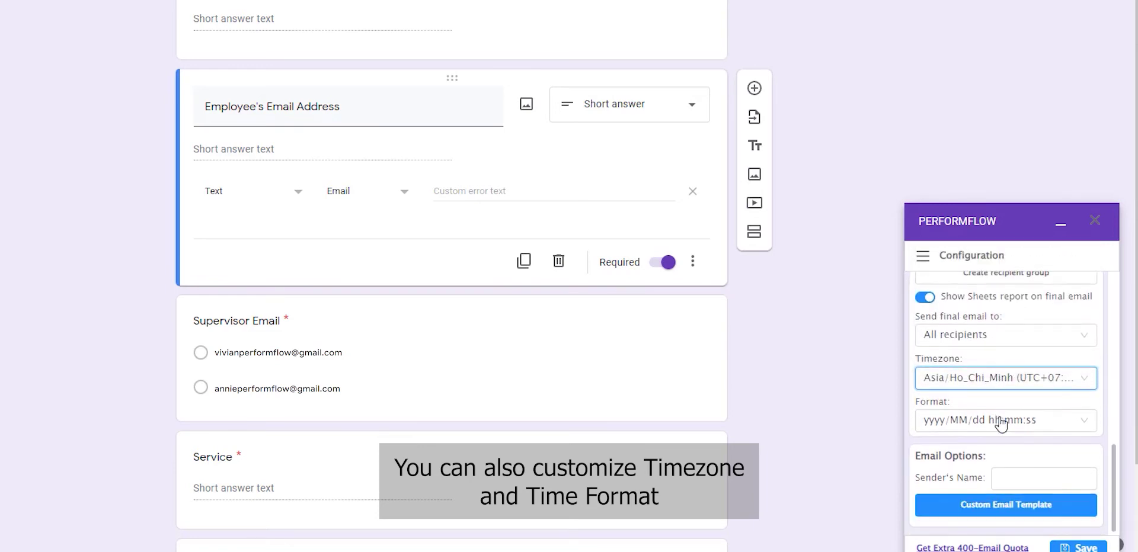
left_click(1024, 479)
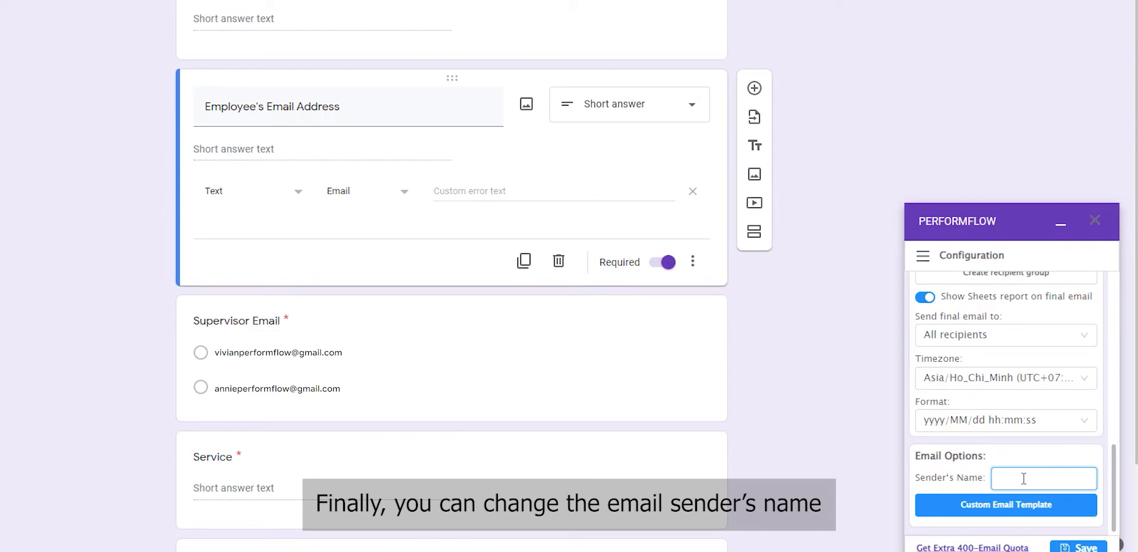
type("Pú")
type("rchase RE")
type("quest")
left_click(946, 482)
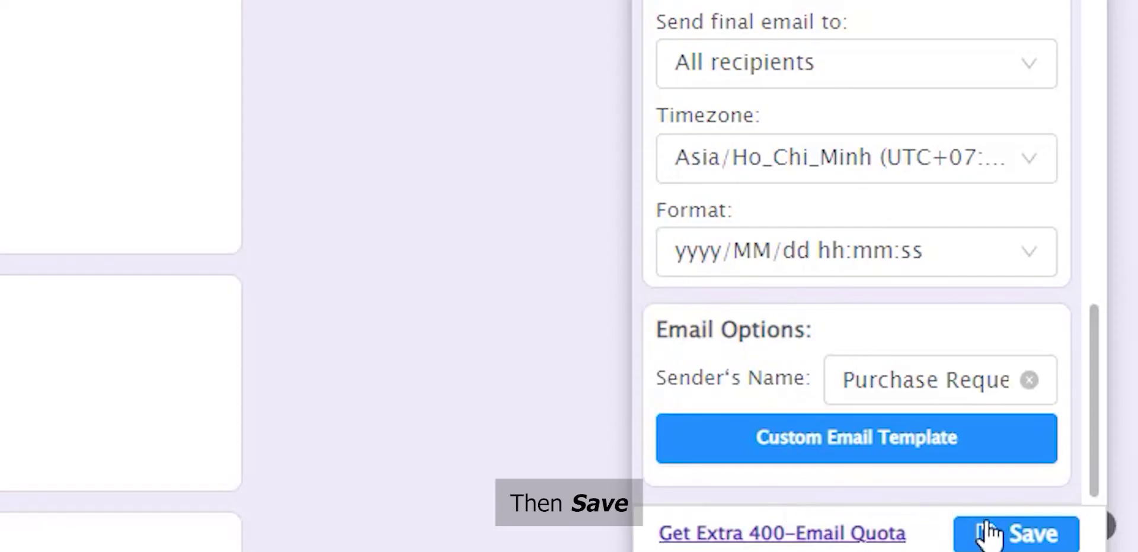
left_click(1067, 548)
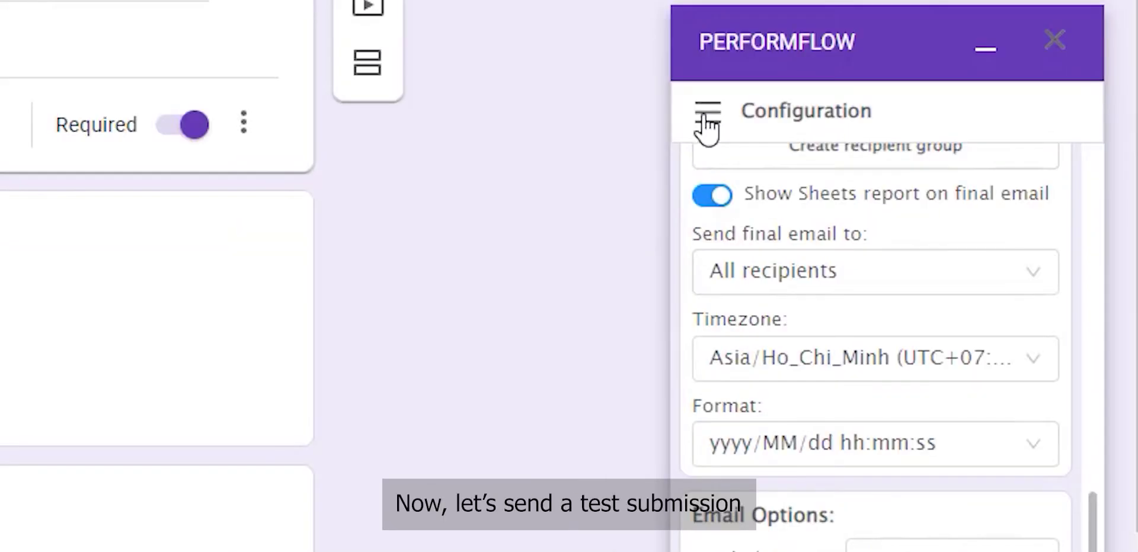
Open a test response from the PerformFlow menu and enter the employee's name and e-mail
left_click(707, 126)
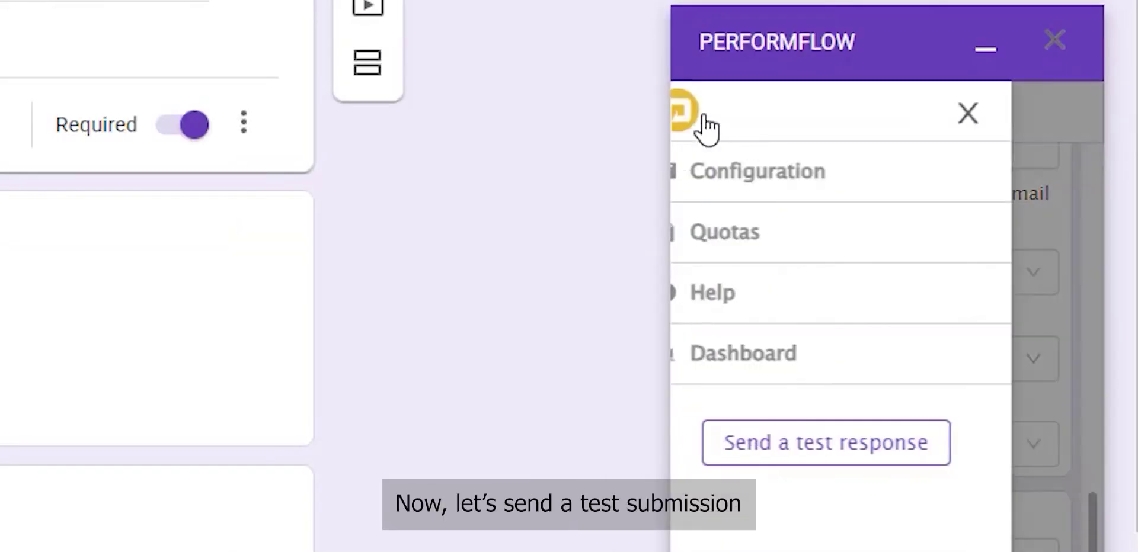
left_click(811, 457)
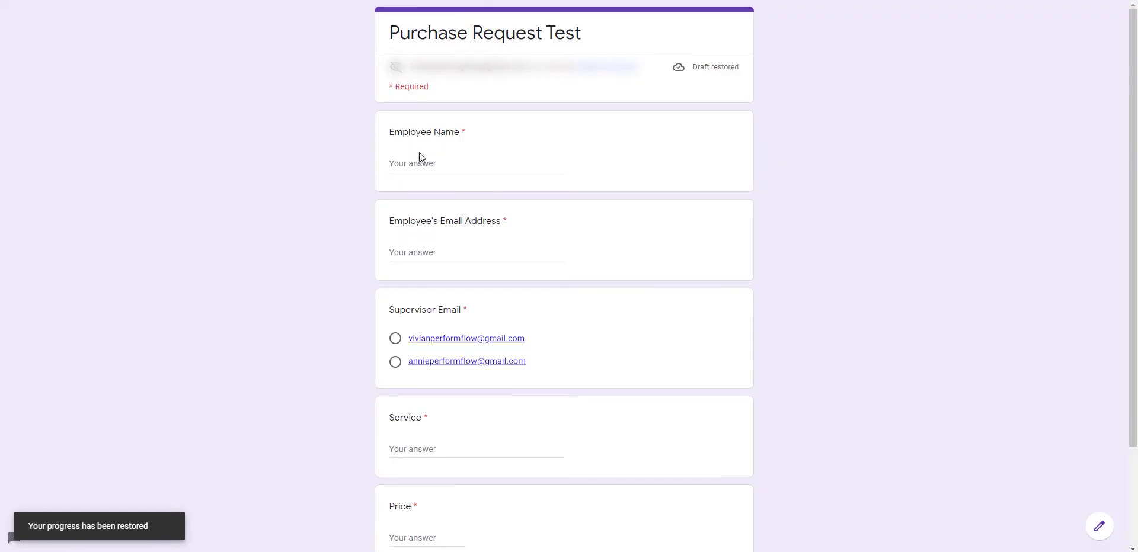
left_click(425, 160)
type("Y")
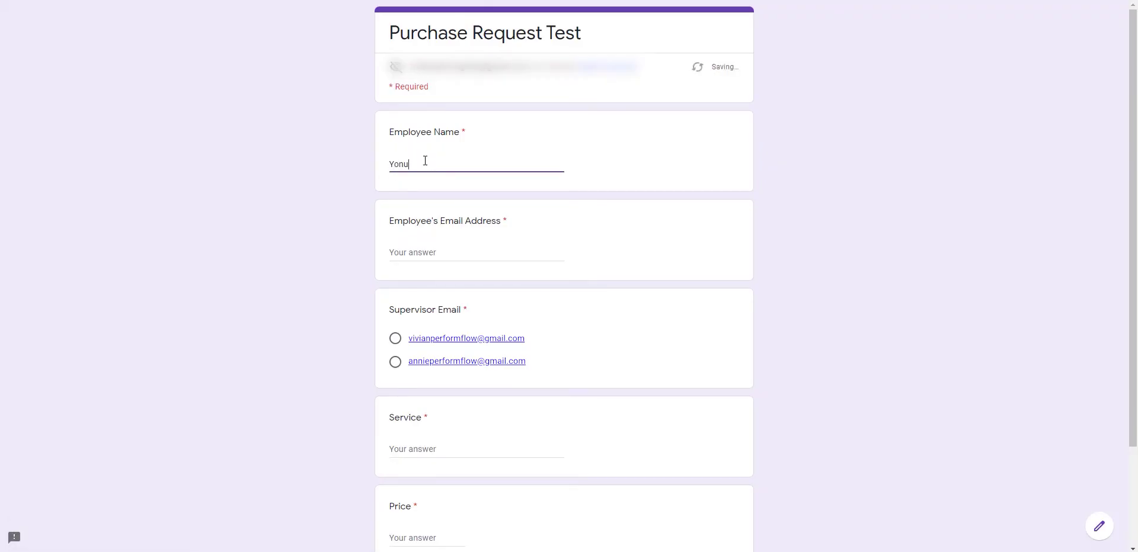
type("on")
key("BackSpace")
key("BackSpace")
key("BackSpace")
type("Tony")
left_click(405, 252)
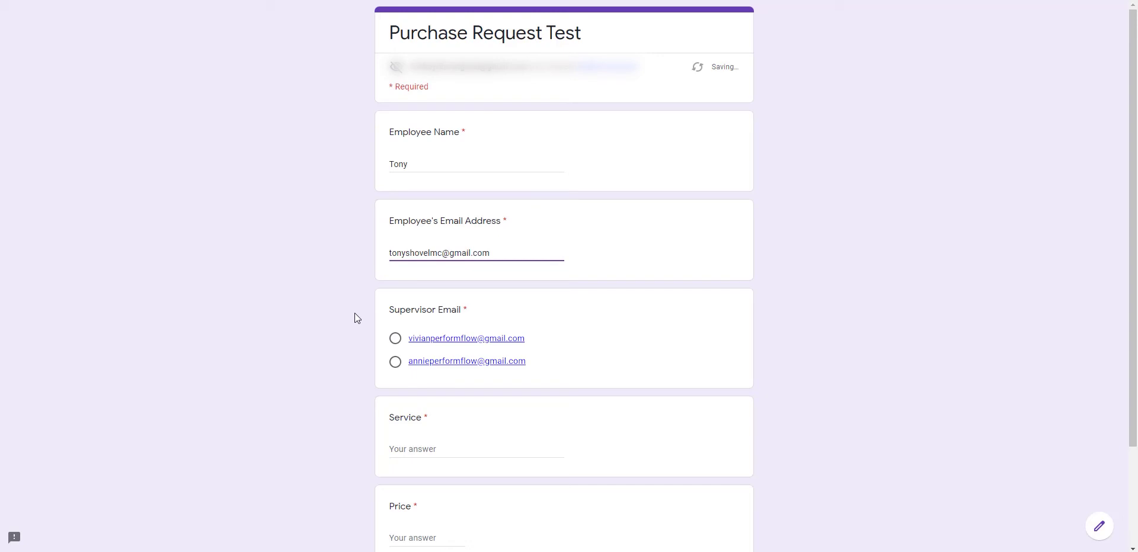
Choose the first supervisor, enter service 'Making product' and price 3000, and submit
left_click(396, 339)
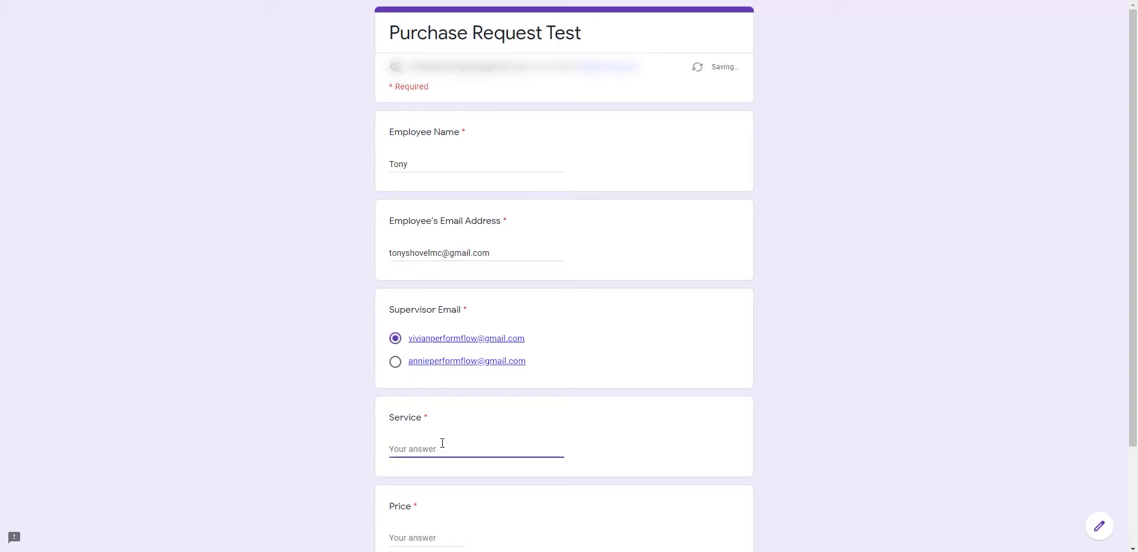
type("Making product")
left_click(415, 544)
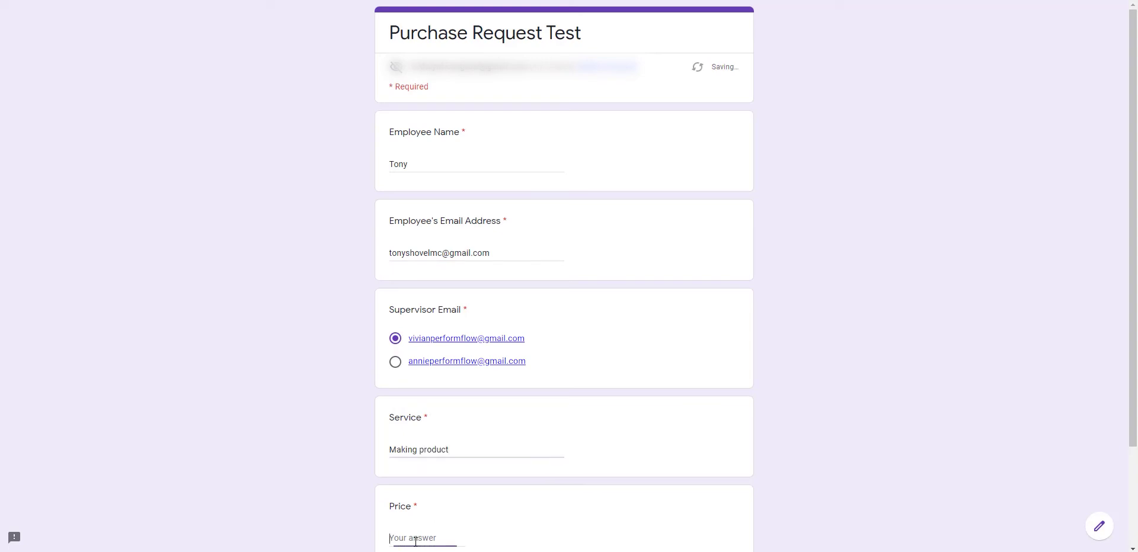
type("#")
scroll(425, 526, "down", 1)
left_click(393, 479)
key("BackSpace")
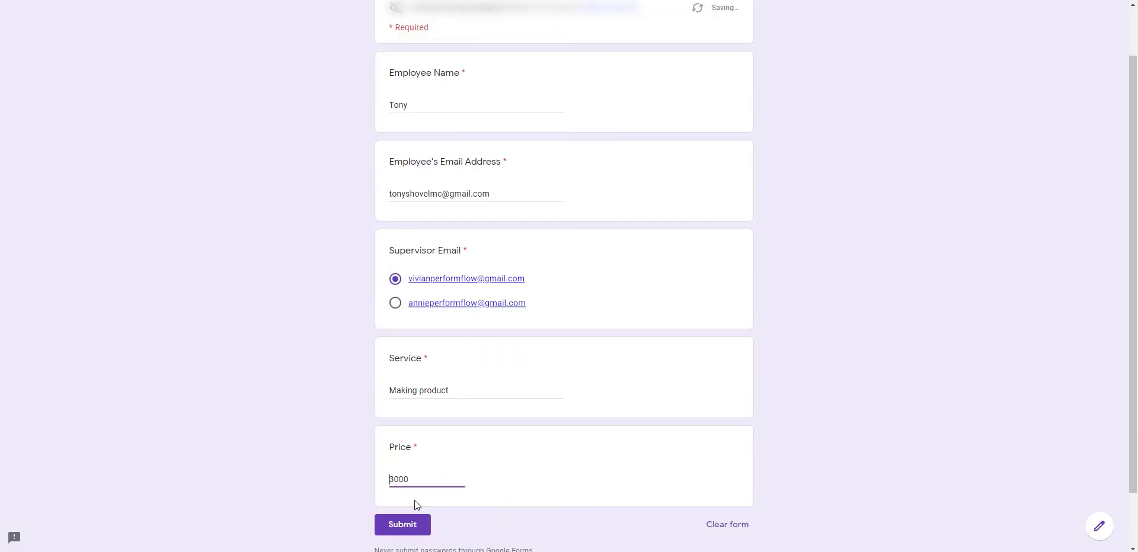
scroll(373, 495, "down", 1)
left_click(401, 468)
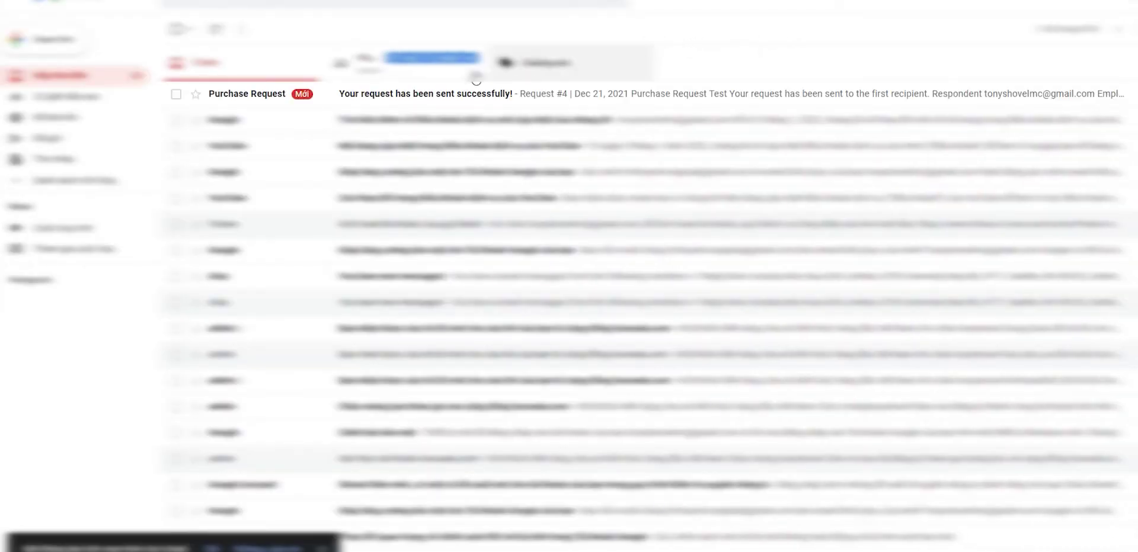
Read the 'Your request has been sent successfully!' email and its table of submitted answers
left_click(430, 96)
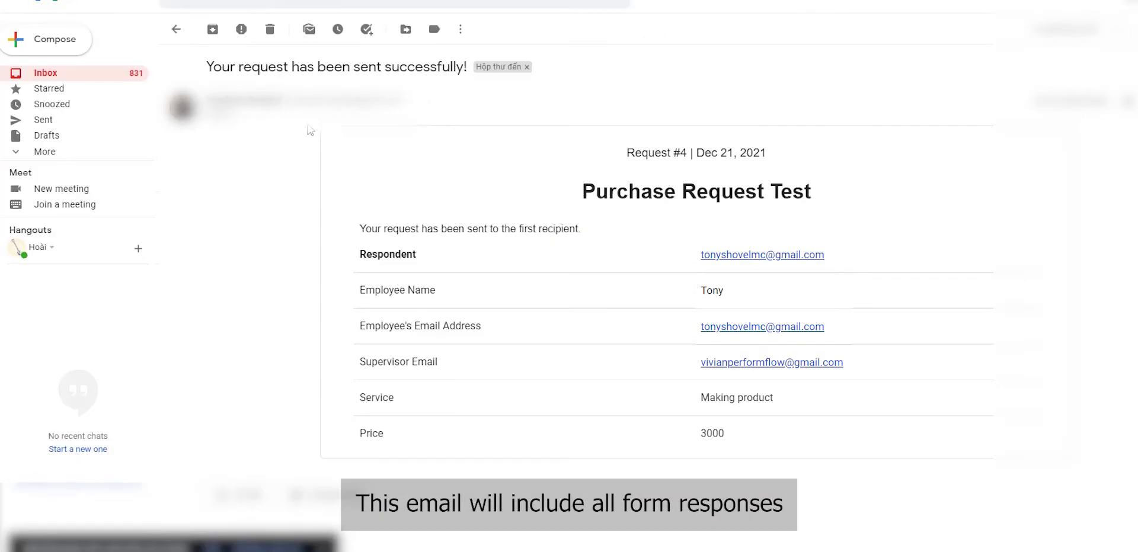
left_click_drag(572, 189, 844, 187)
left_click(712, 199)
left_click_drag(363, 254, 575, 256)
left_click(633, 264)
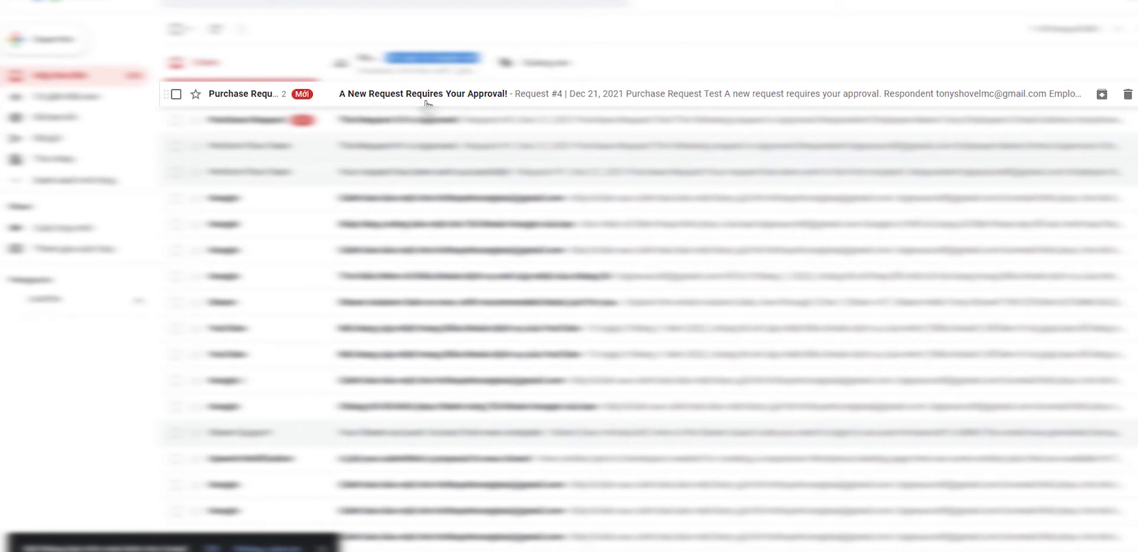
Open the Request #4 approval email and approve it with the comment 'Approved.'
left_click(383, 98)
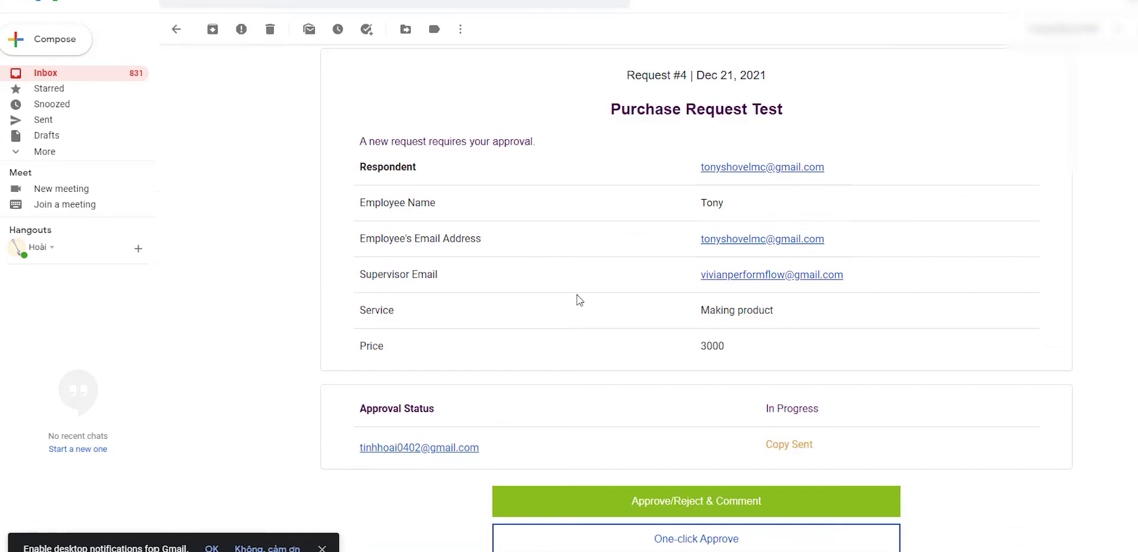
scroll(570, 289, "down", 1)
left_click(587, 435)
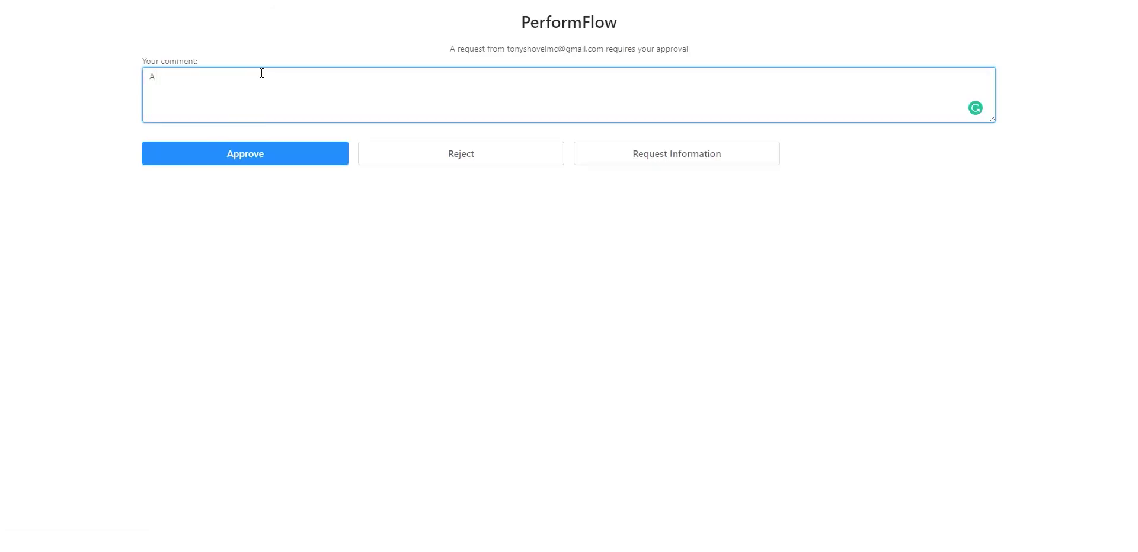
type("pproved.")
left_click(271, 154)
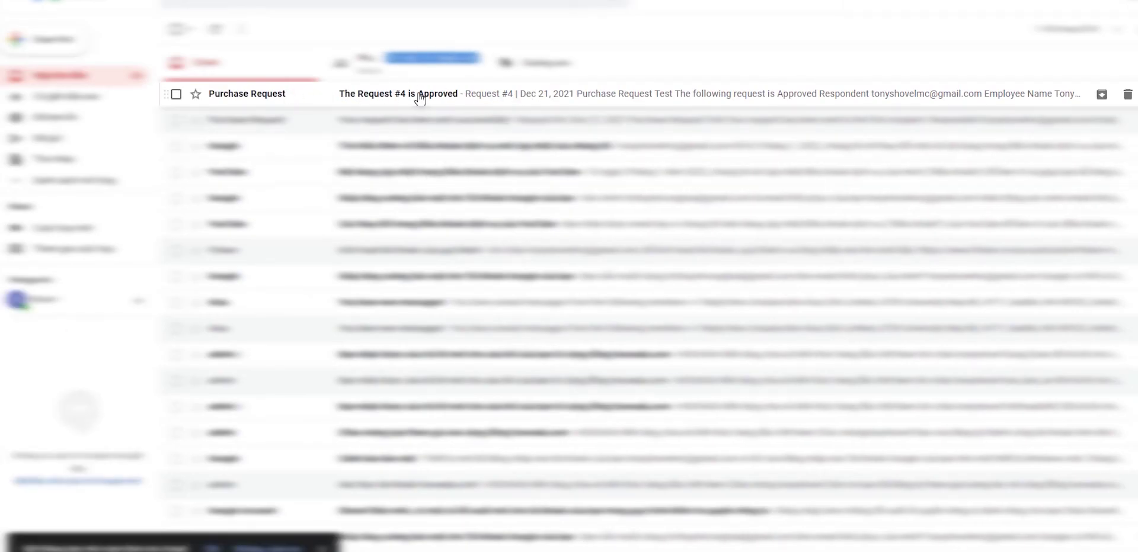
Look over the Request #4 approved notice and the original approval request email
left_click(417, 96)
scroll(686, 358, "down", 1)
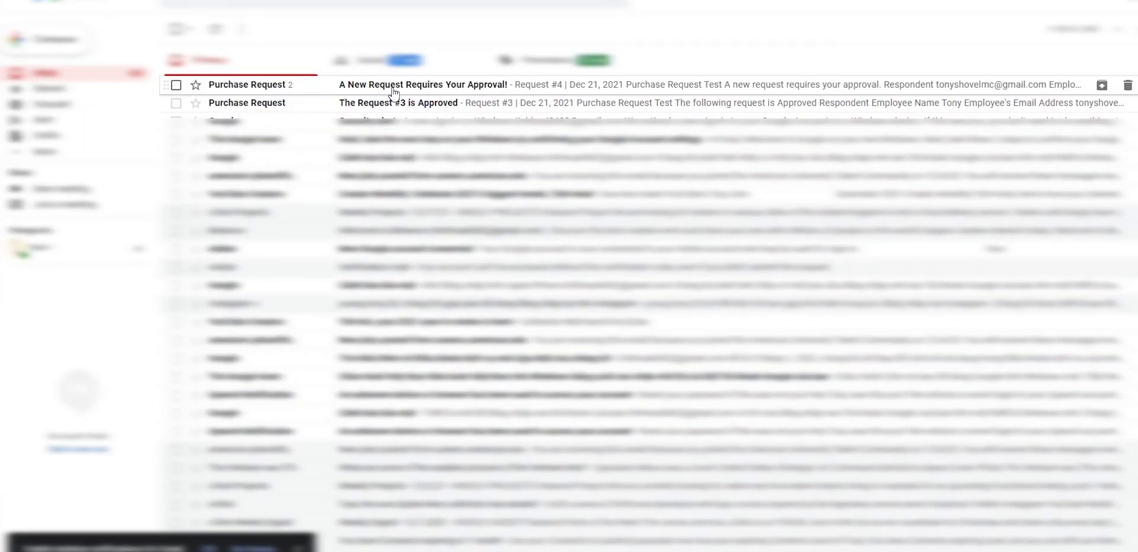
left_click(393, 94)
scroll(551, 273, "down", 3)
scroll(481, 208, "up", 3)
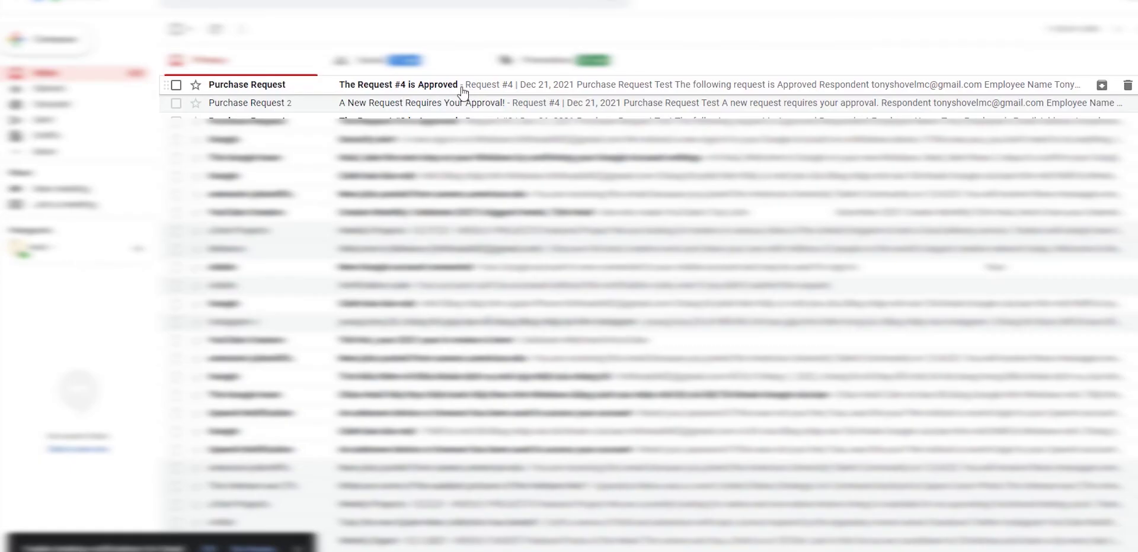
Check the Approved status in the Request #4 notice, then open the linked responses spreadsheet
left_click(463, 91)
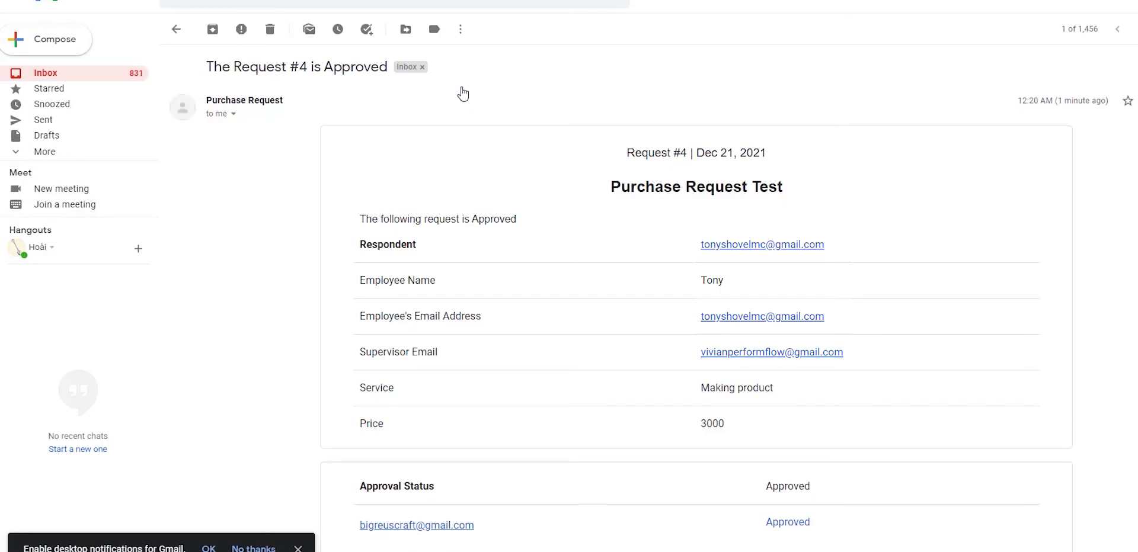
scroll(660, 350, "down", 2)
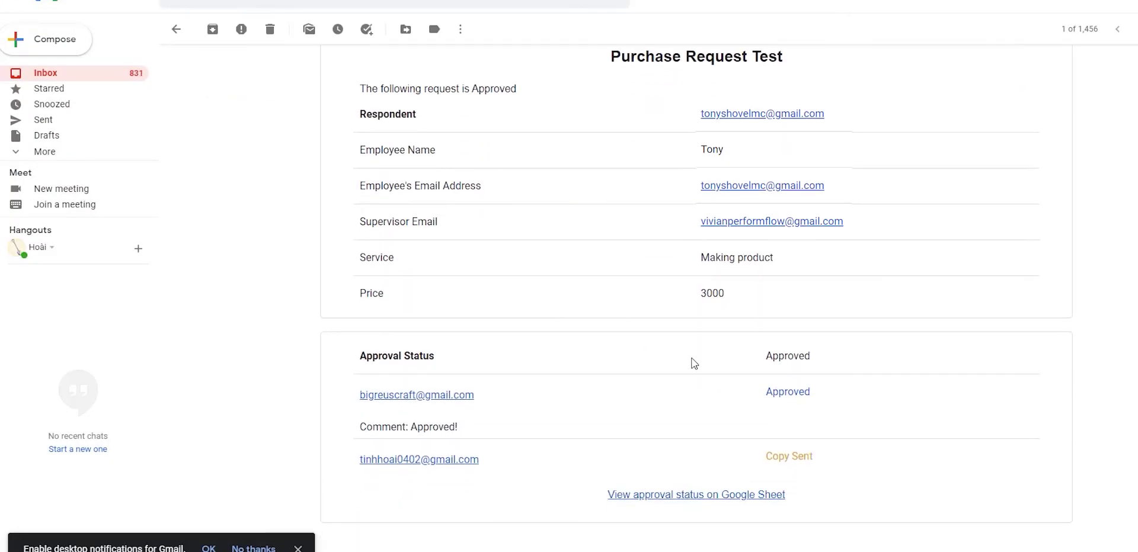
left_click_drag(752, 364, 859, 358)
left_click(859, 358)
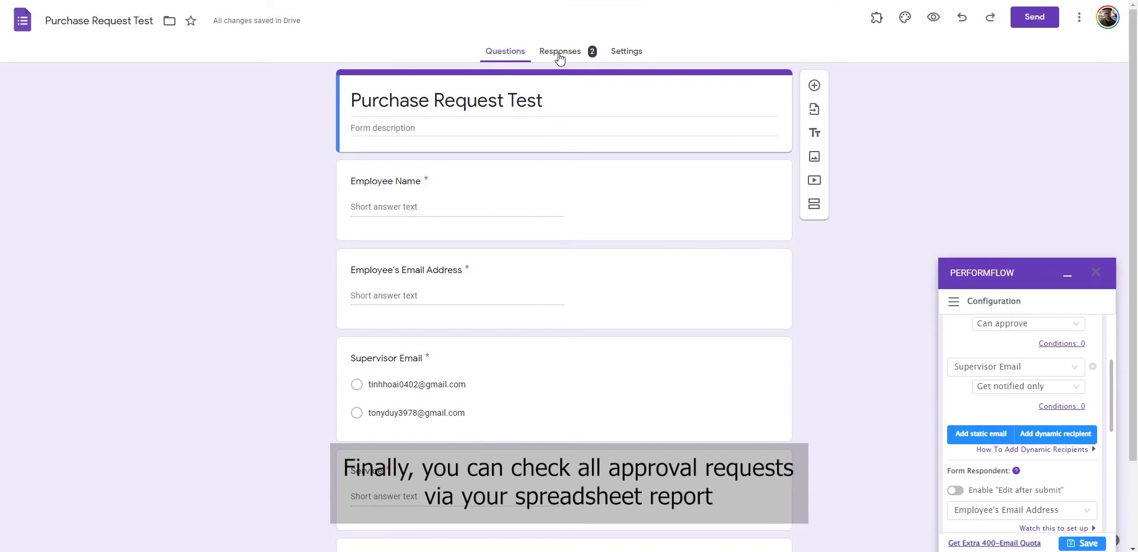
left_click(559, 53)
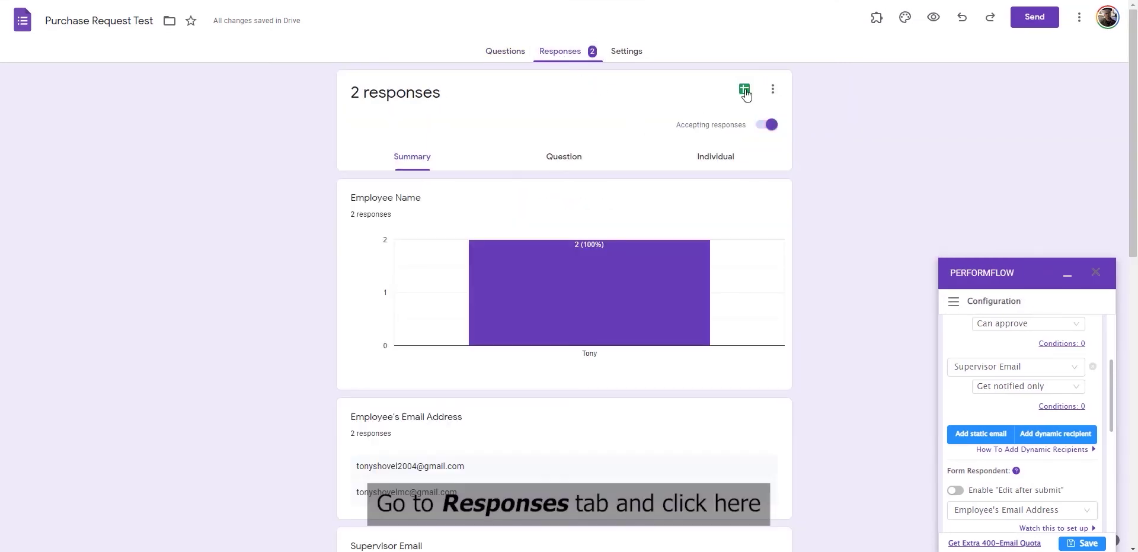
left_click(745, 89)
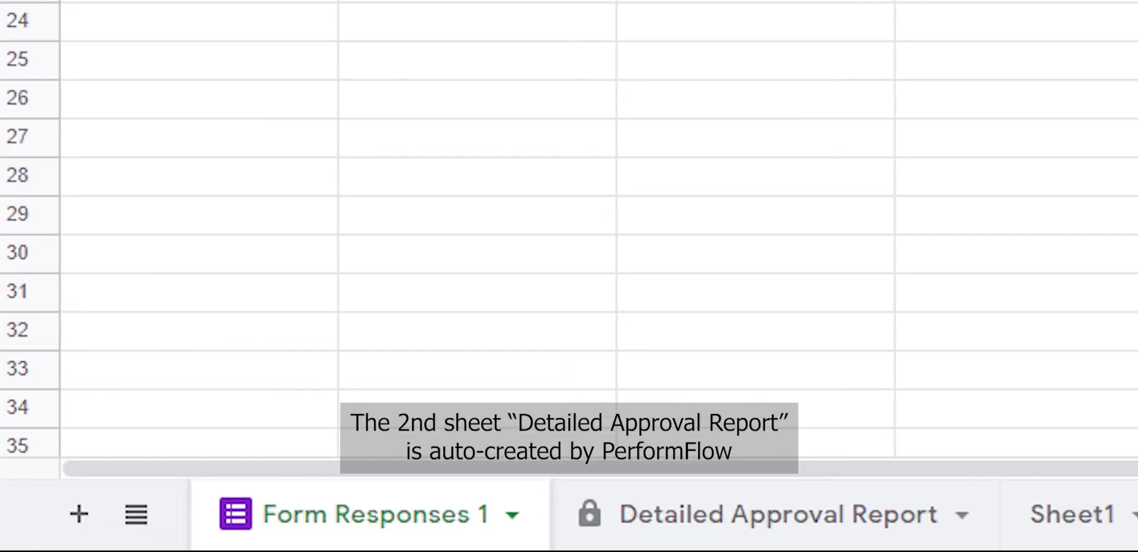
Switch to the PerformFlow-created Detailed Approval Report sheet in the responses spreadsheet
left_click(776, 514)
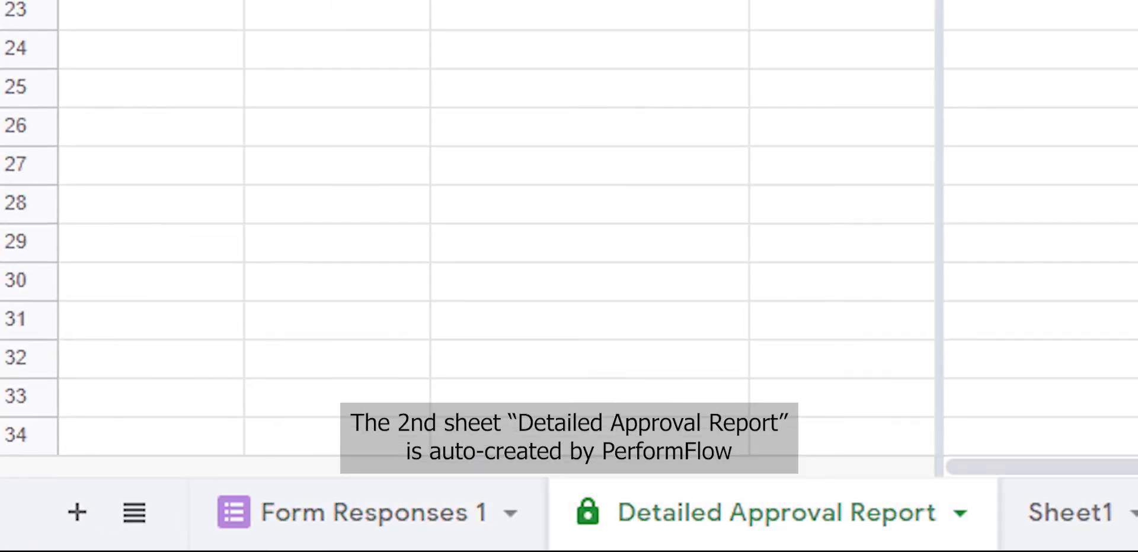